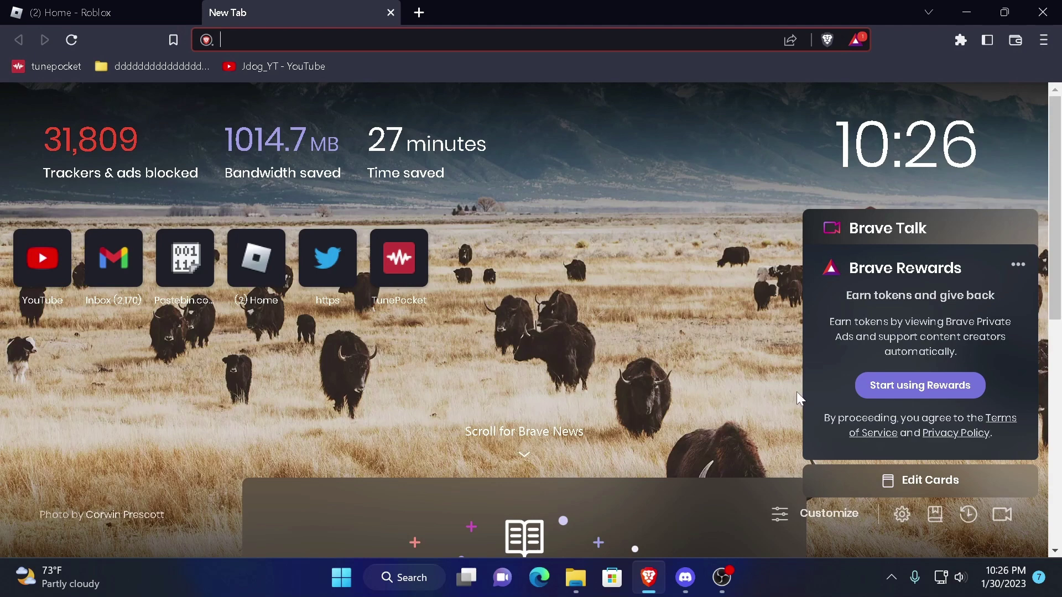
Step: Search Windows for 'windows secu' to find the Windows Security app
left_click(388, 578)
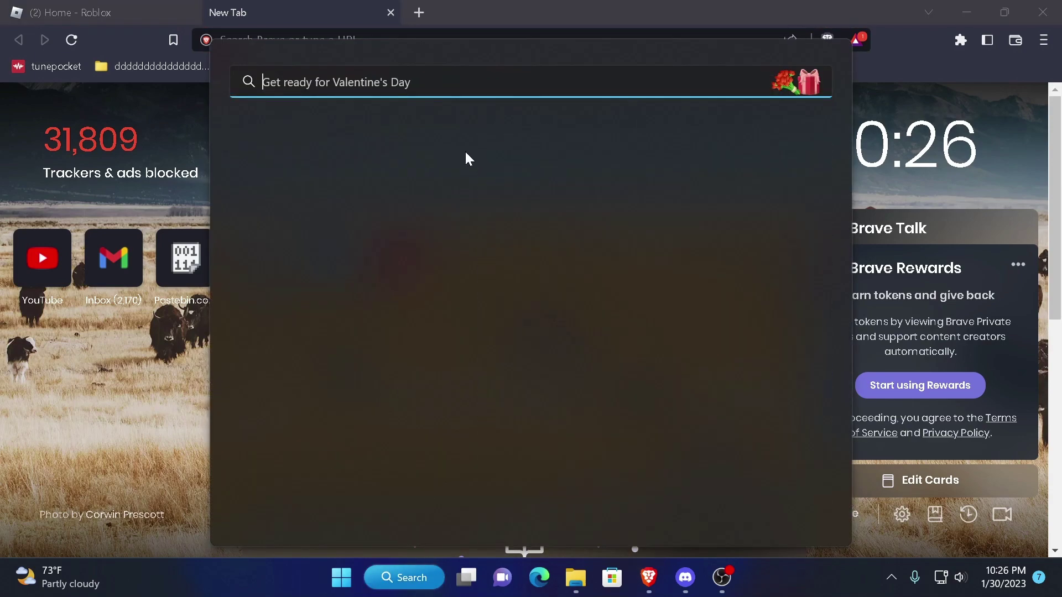
type("windows")
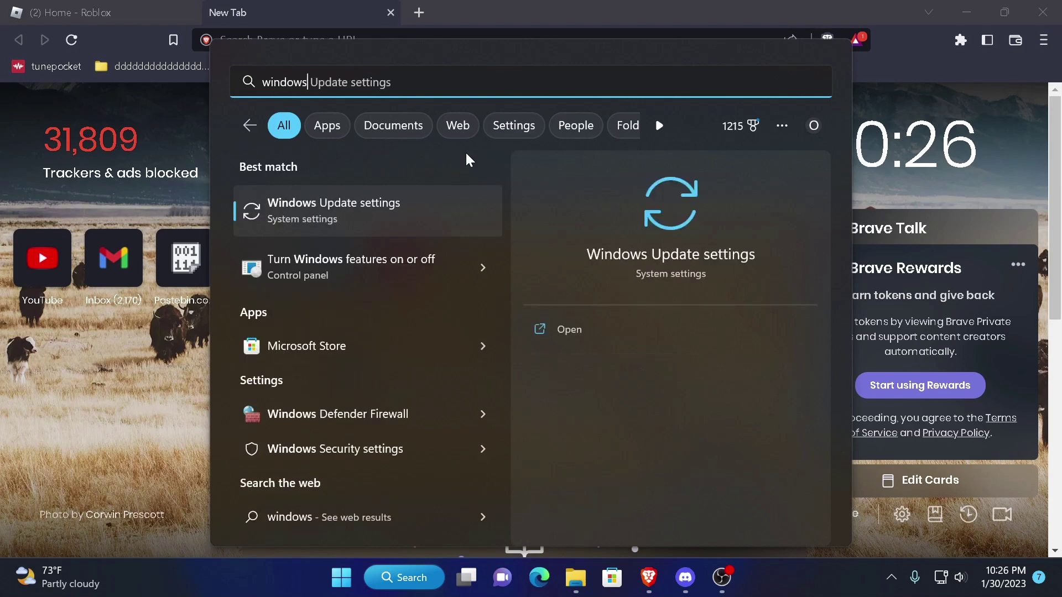
type(" secu")
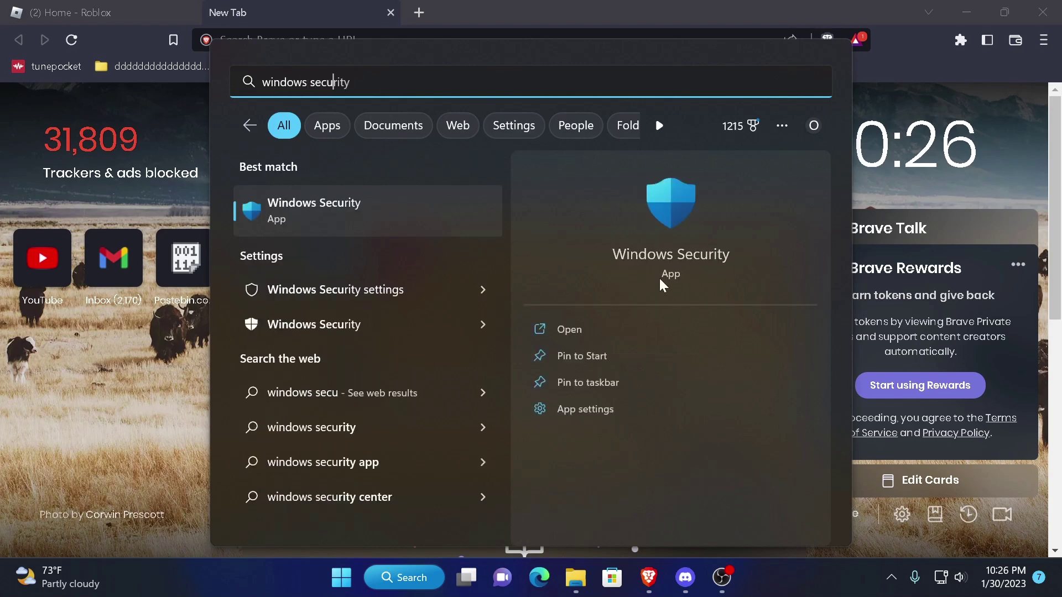
Step: Launch Windows Security and go to the Virus & threat protection page, scrolling down
left_click(694, 330)
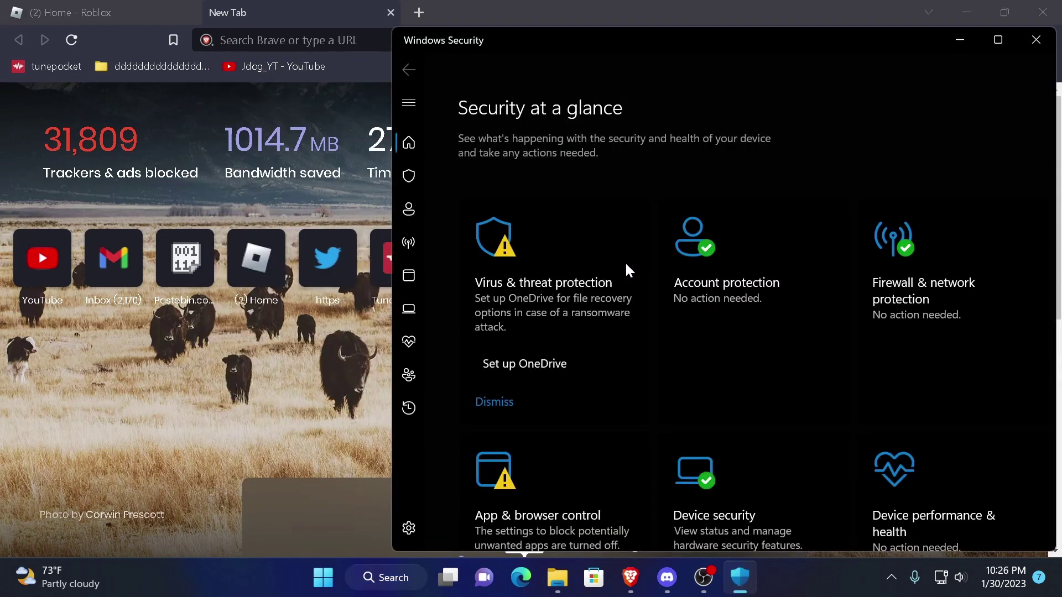
left_click(604, 286)
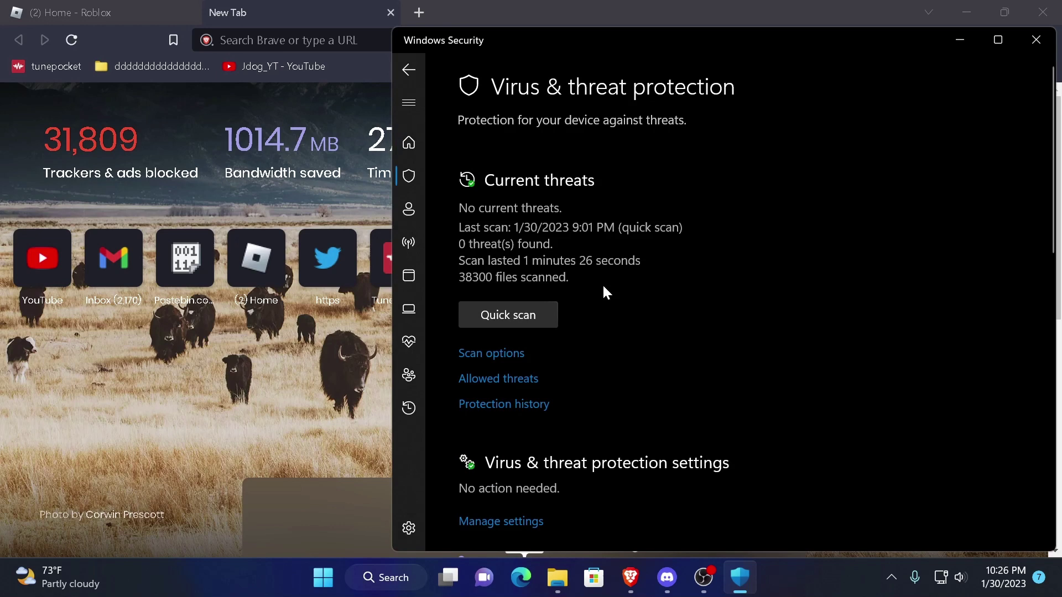
scroll(586, 407, "down", 3)
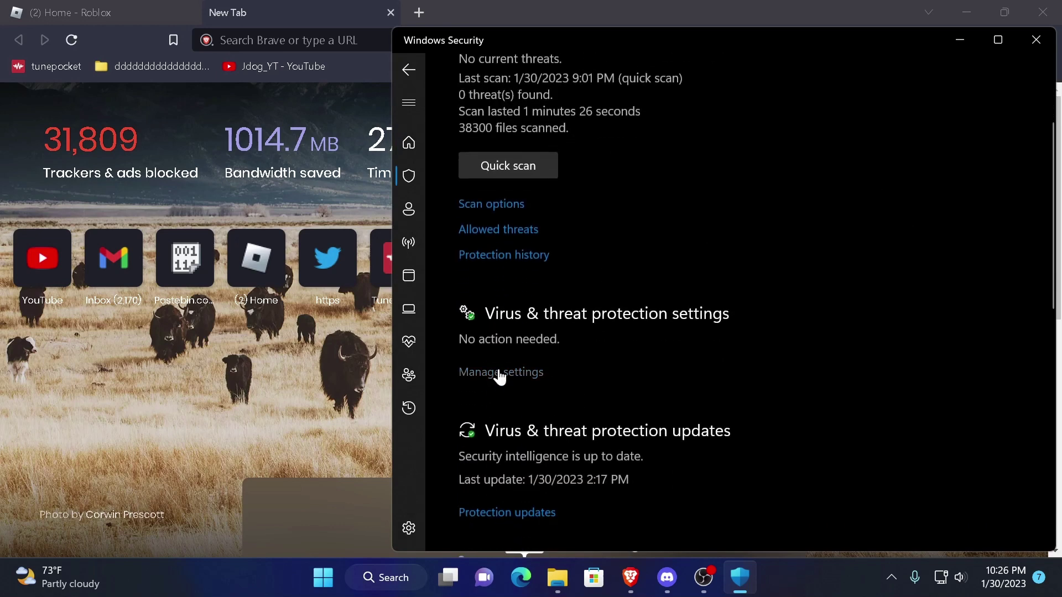
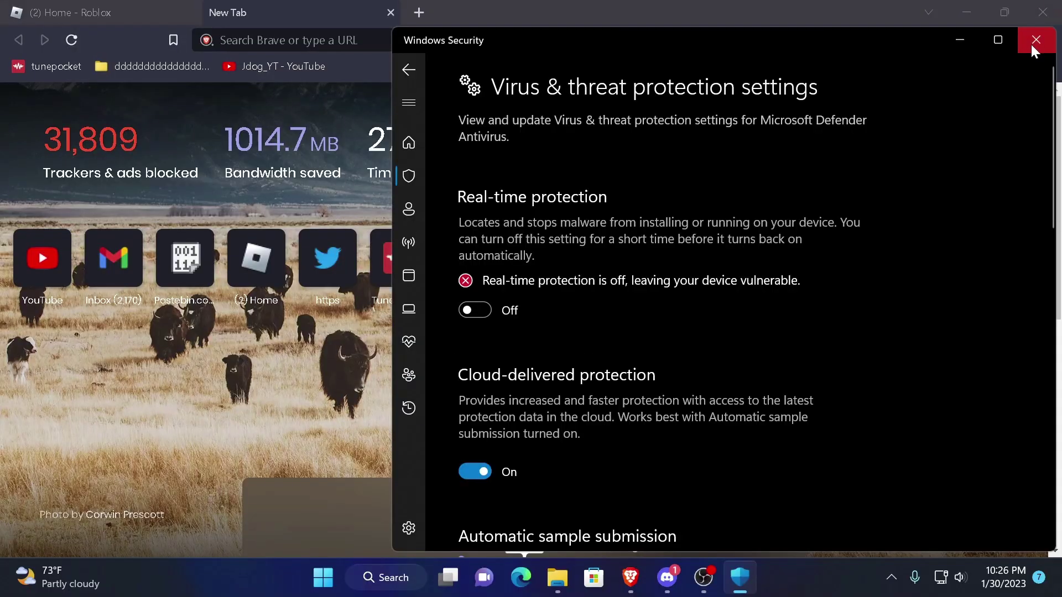
Step: Dismiss the antivirus prompts, go to wearedevs.net blocking its notifications, and reach Comet's download page
left_click(1028, 38)
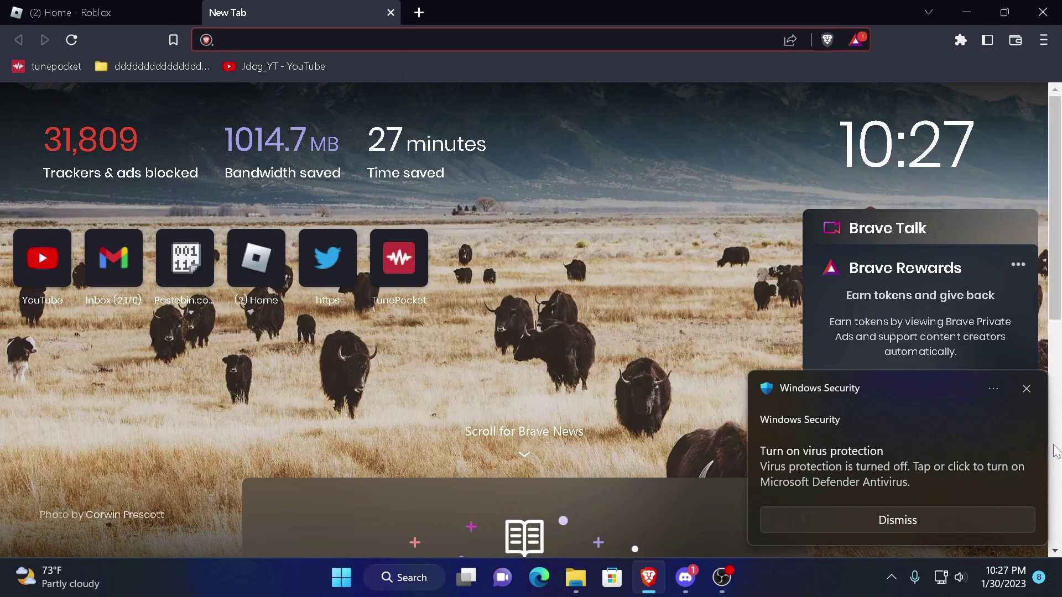
left_click(1024, 391)
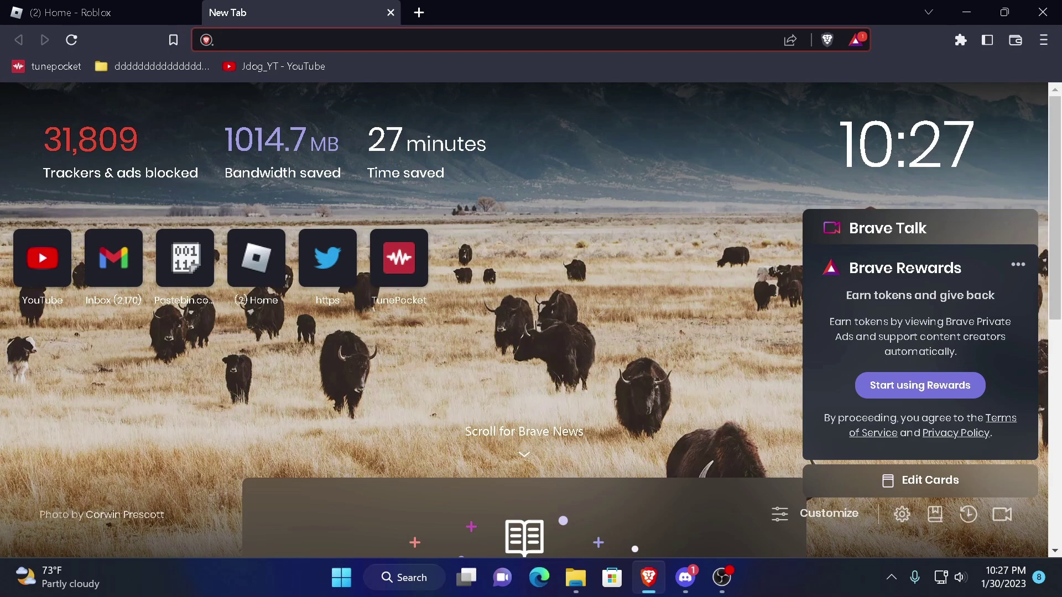
type("wearedevs.net/d/Comet")
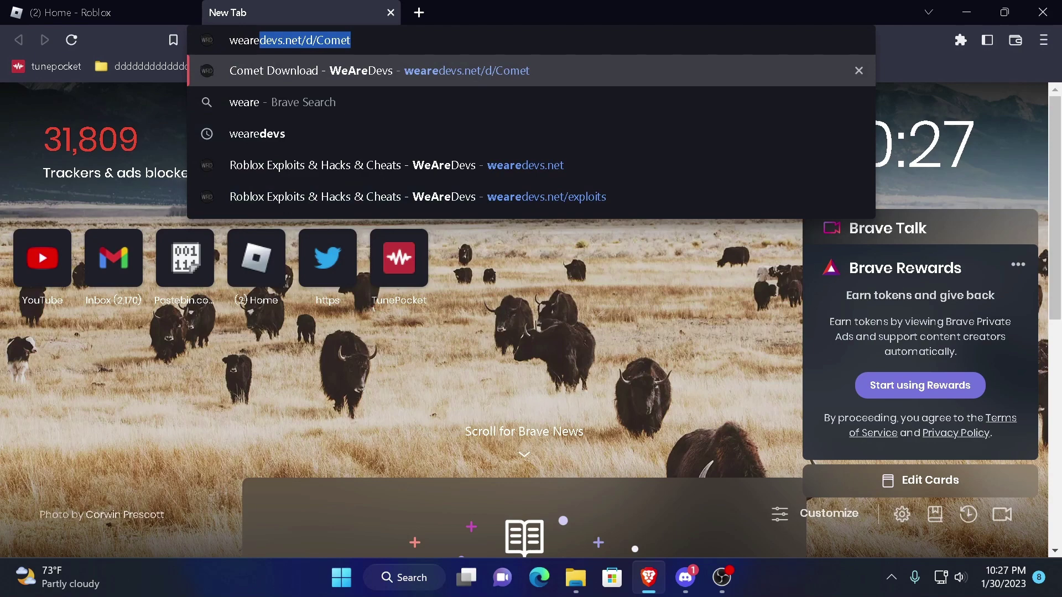
left_click(619, 155)
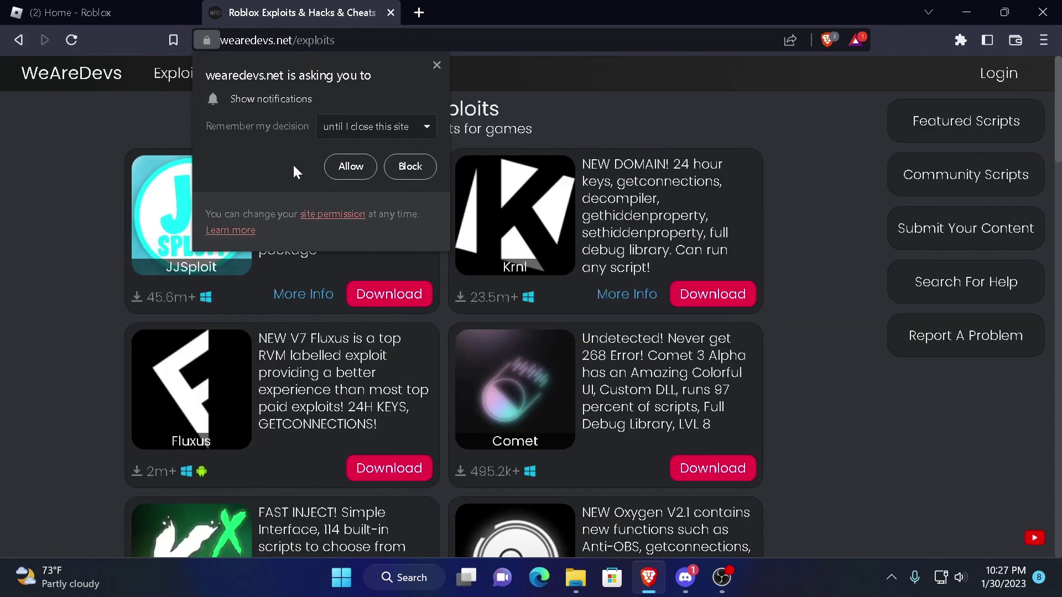
left_click(410, 166)
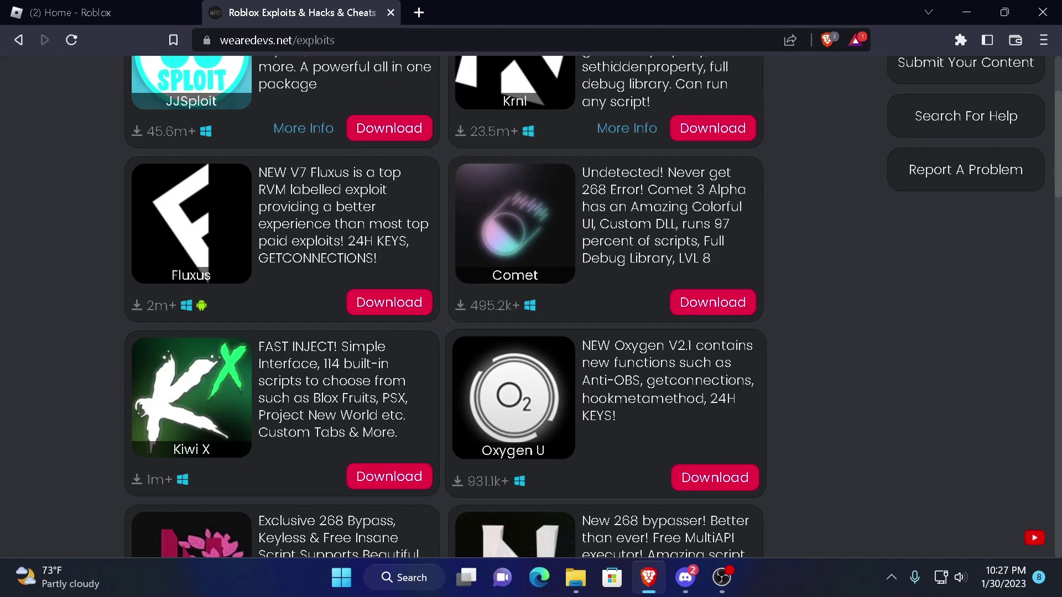
left_click(712, 302)
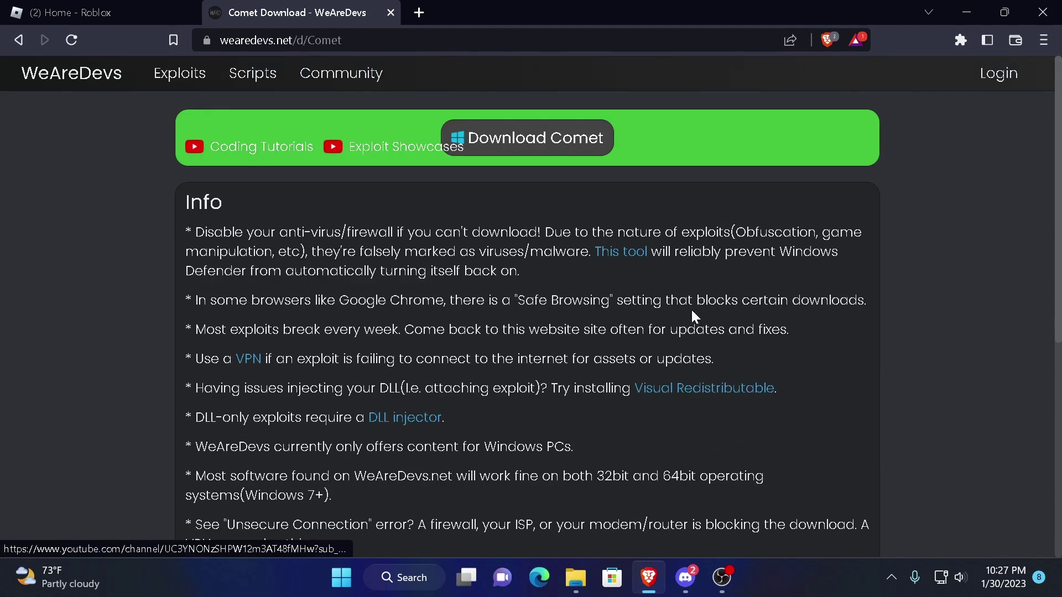
Step: Save the Comet 3 Alpha zip download, view the blocked item's options, and bring up Brave's menu
left_click(578, 139)
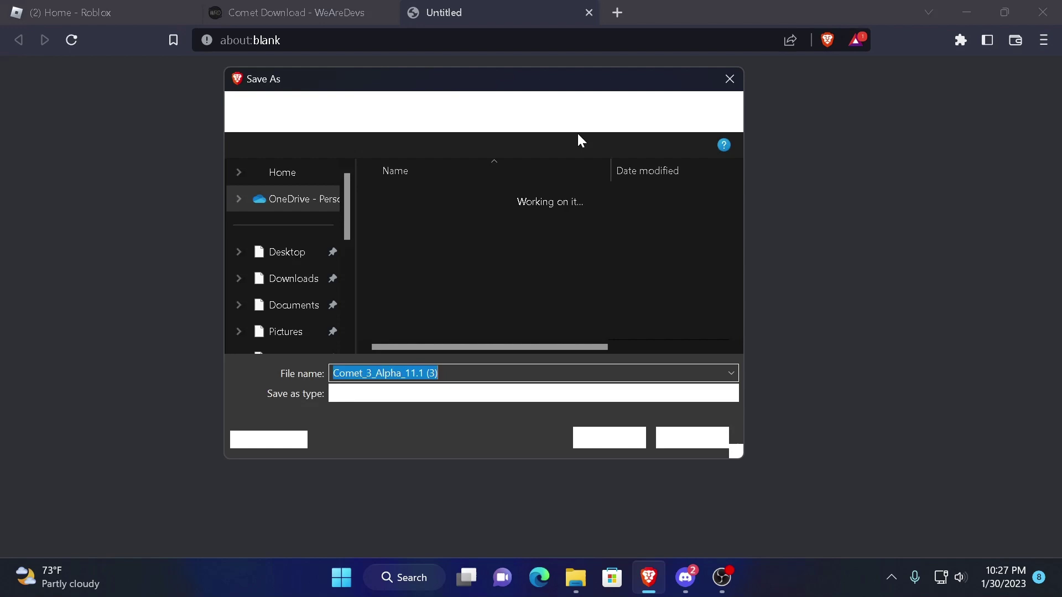
left_click(614, 438)
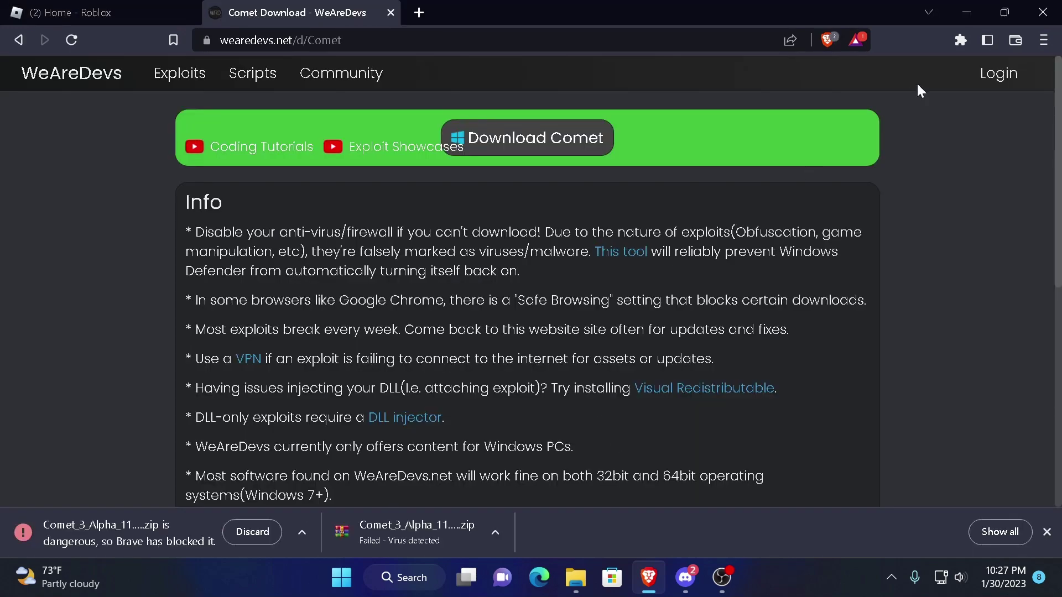
left_click(498, 531)
left_click_drag(355, 446, 362, 446)
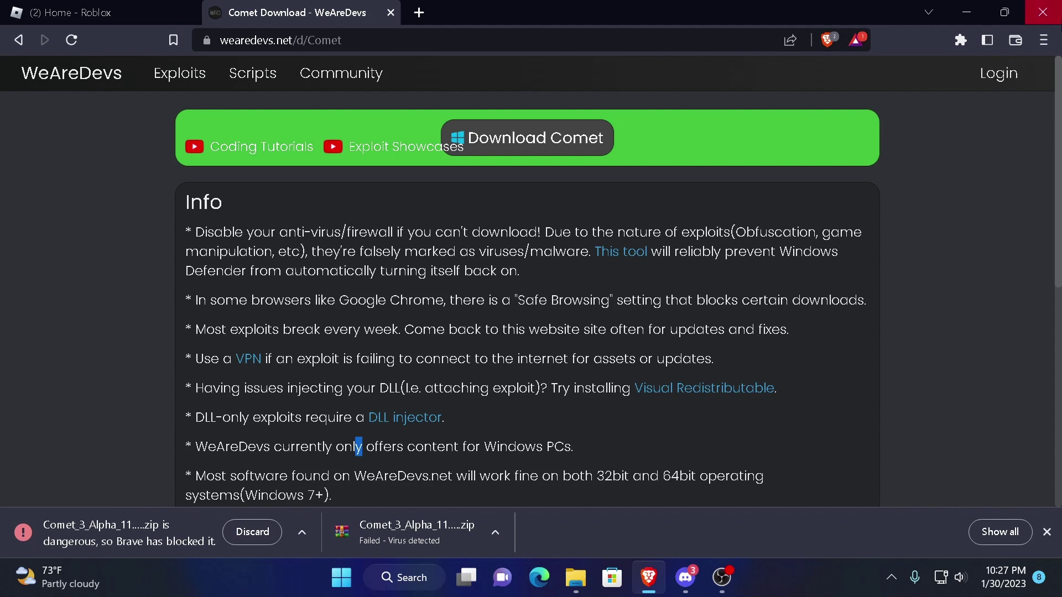
left_click(1053, 39)
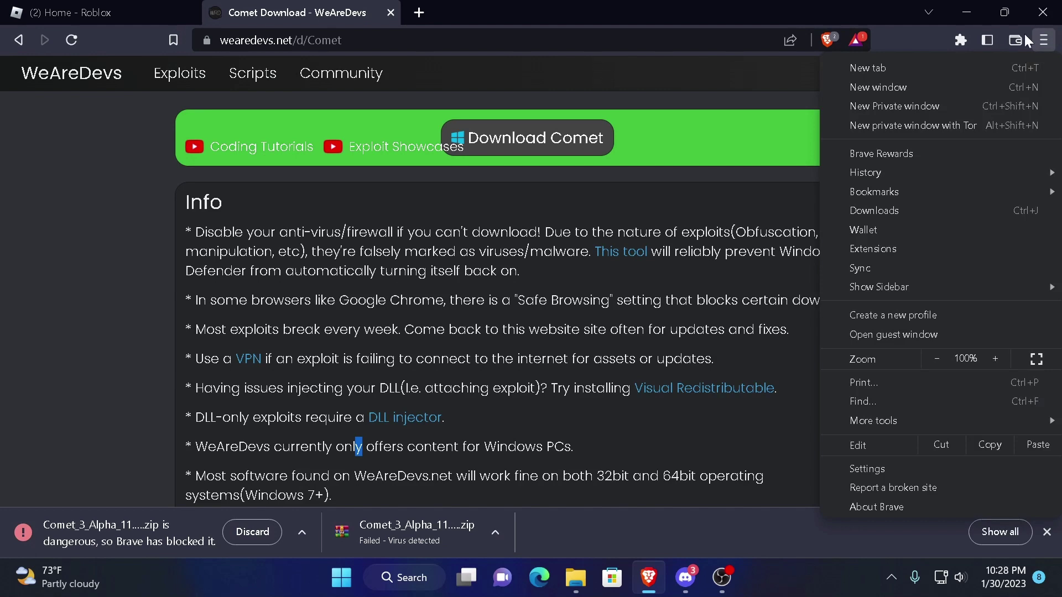
Step: From Downloads, keep the dangerous Comet_3_Alpha_11.1 (3).zip anyway and launch it in WinRAR
left_click(928, 210)
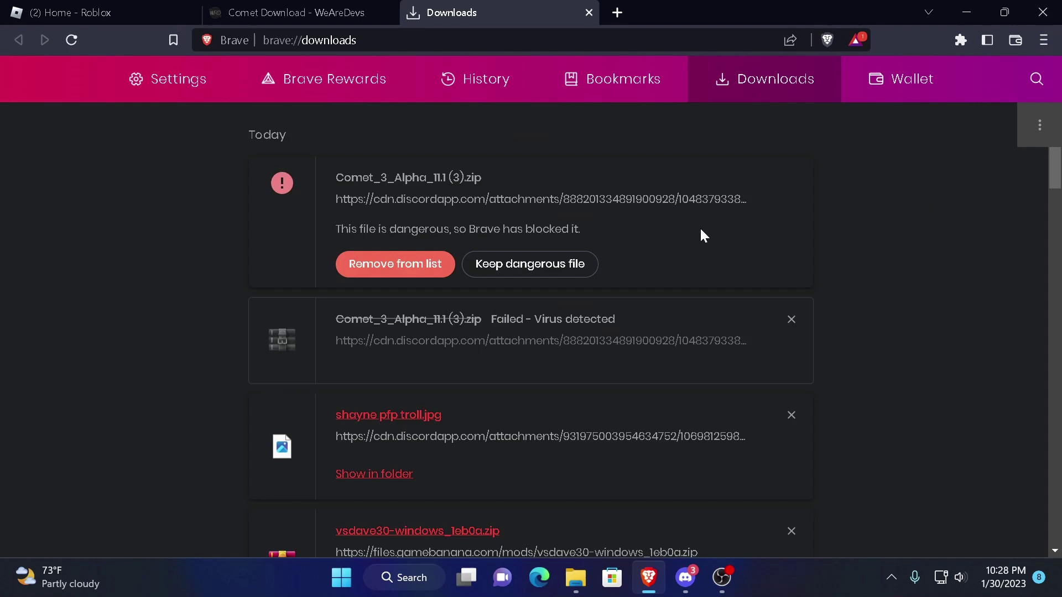
left_click(523, 264)
left_click(618, 170)
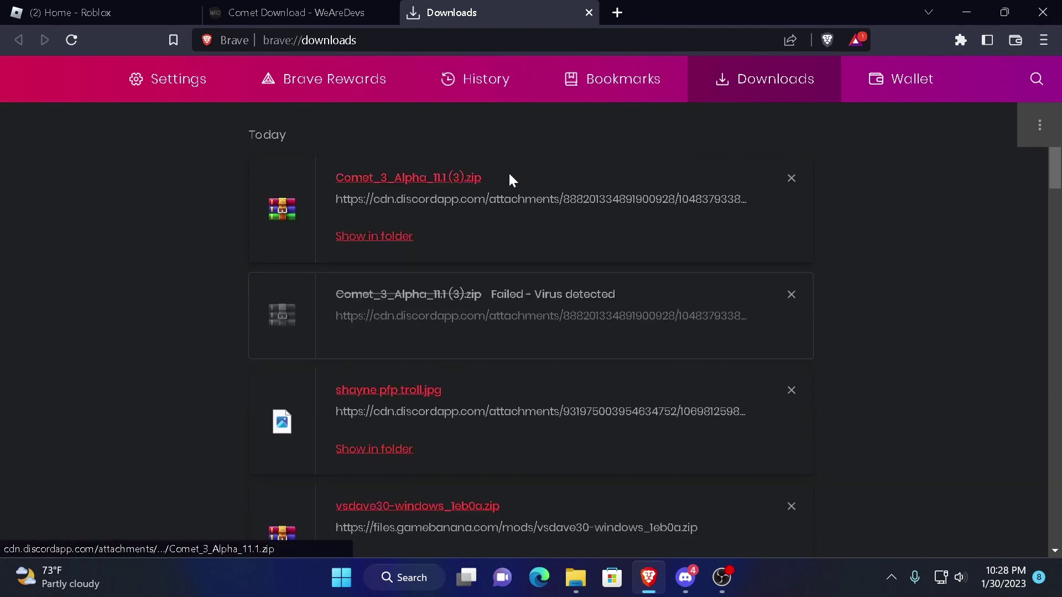
left_click(456, 182)
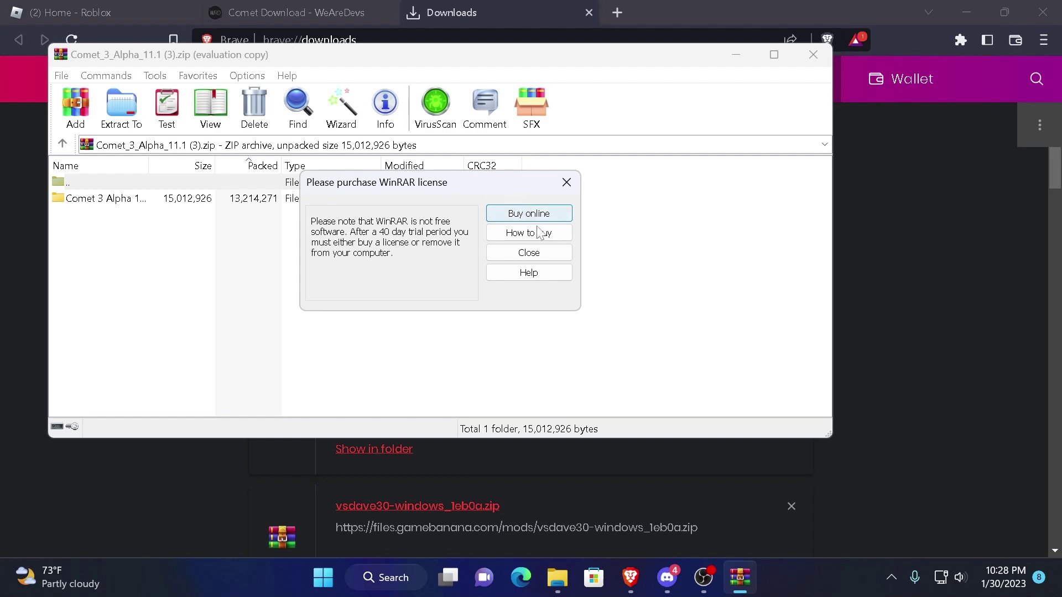
Step: Close WinRAR's licence reminder and run Comet 3.exe from the archive's Comet 3 Alpha 11.1 folder
left_click(529, 253)
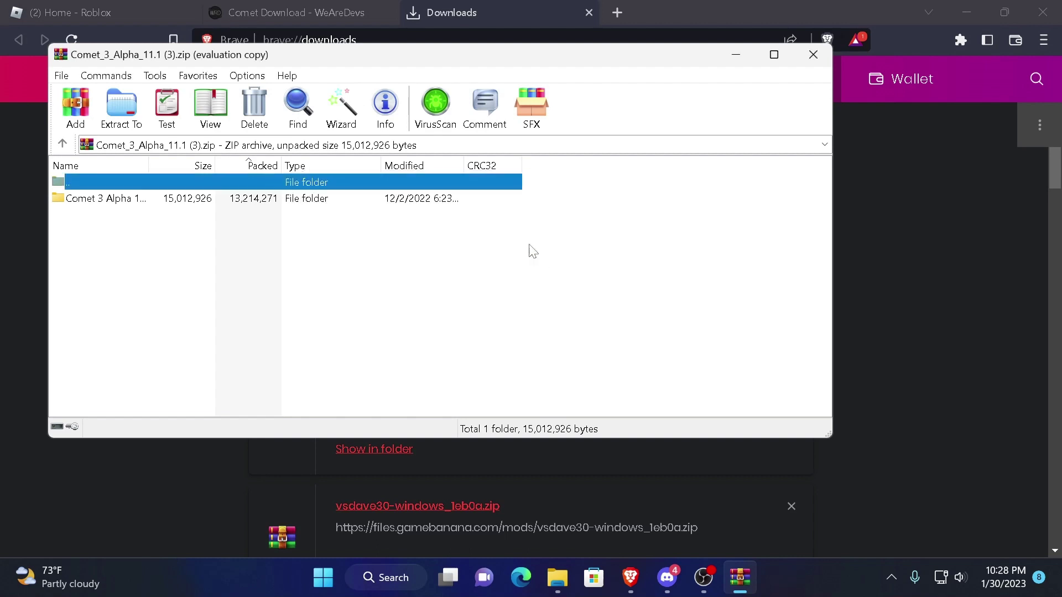
double_click(437, 200)
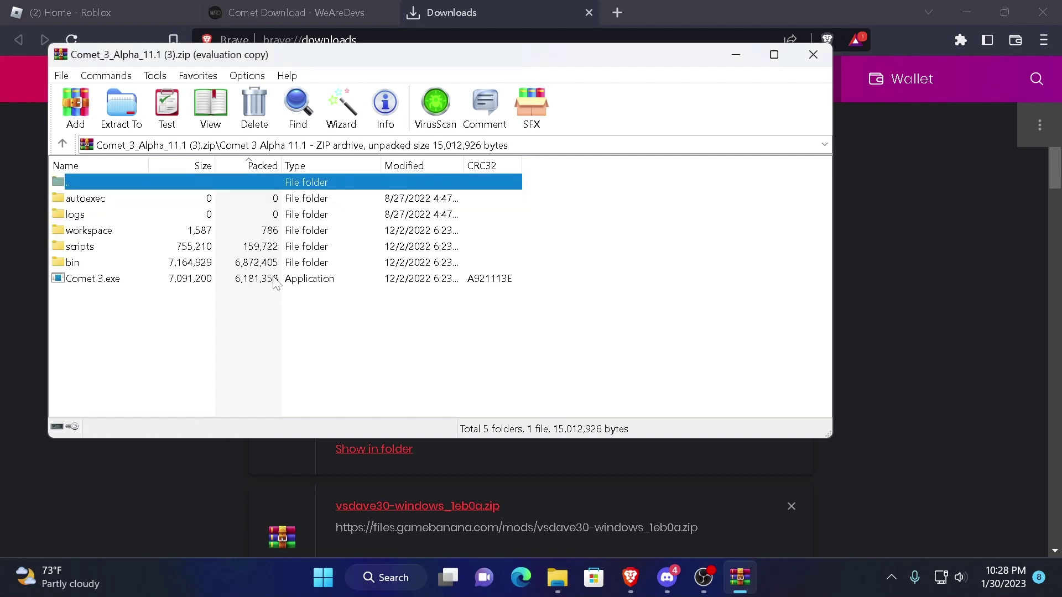
double_click(273, 278)
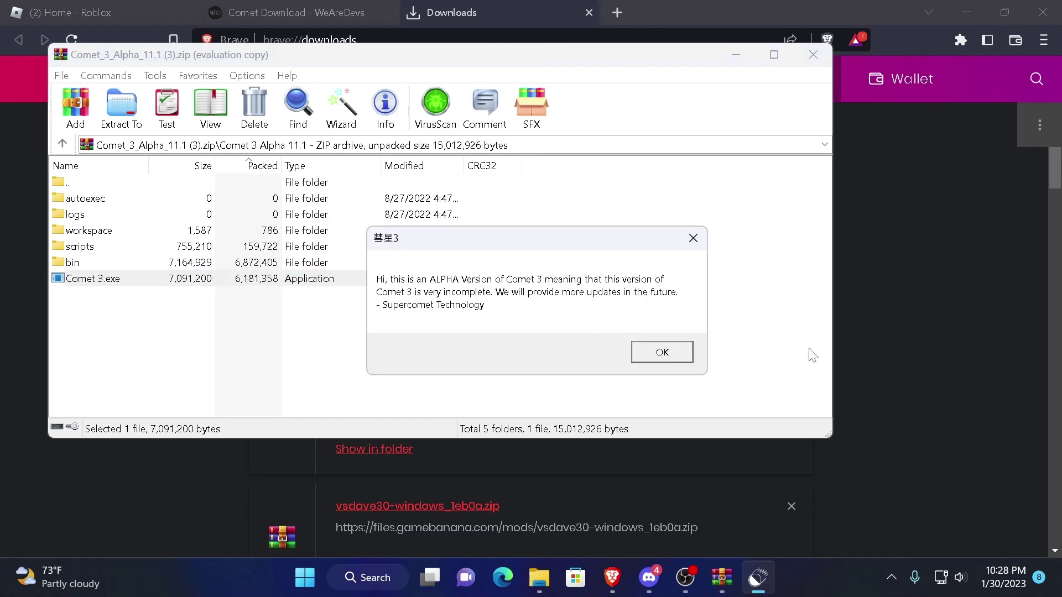
Step: Dismiss Comet 3's alpha-version notice so the Key System window appears
left_click(667, 351)
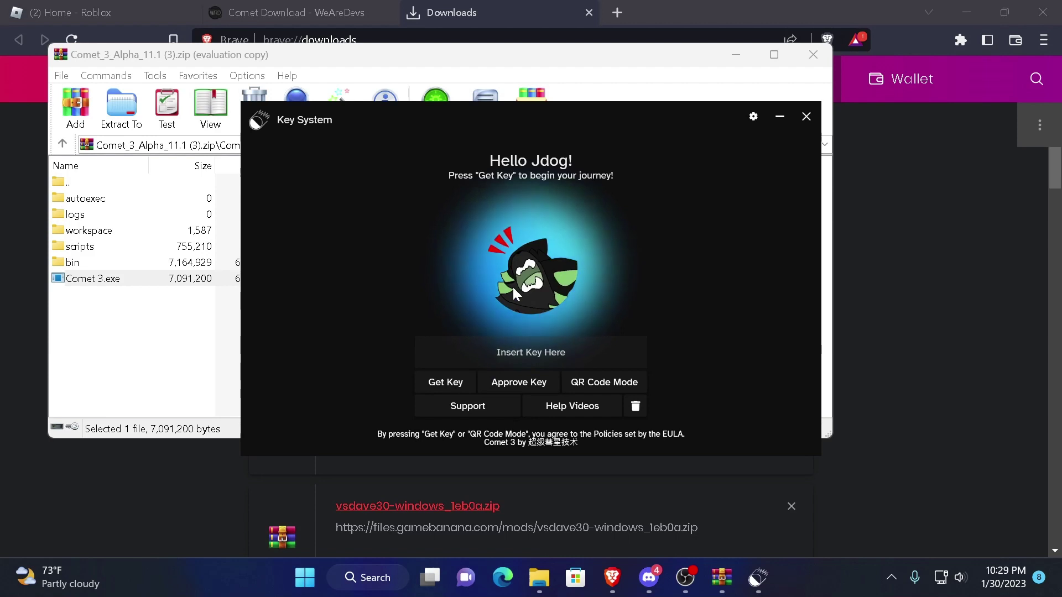
Step: Request a Comet 3 key, minimize the Key System window, and pass the forest-image hCaptcha
left_click(448, 382)
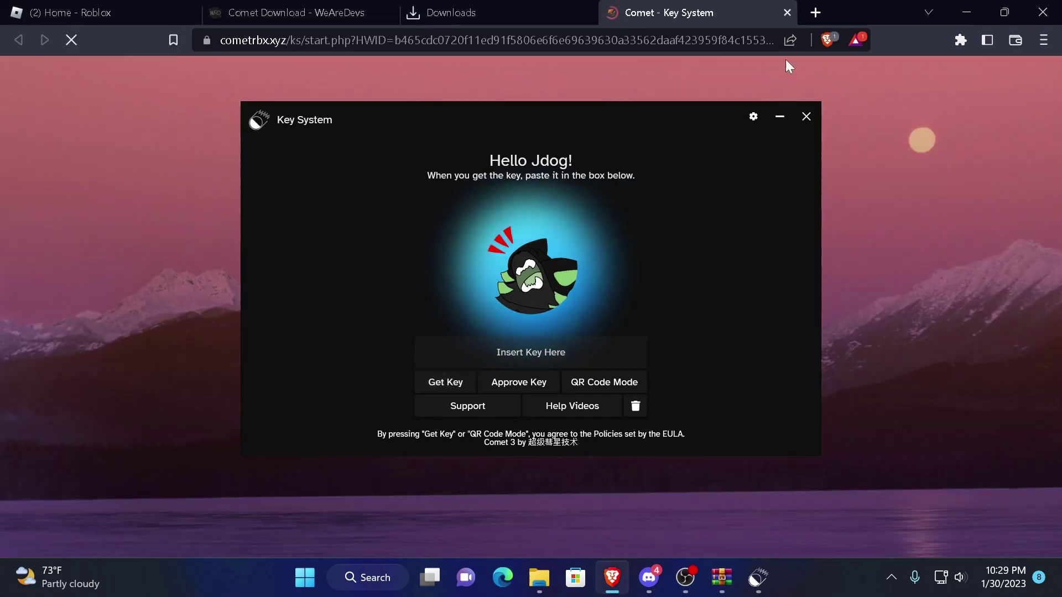
left_click(779, 126)
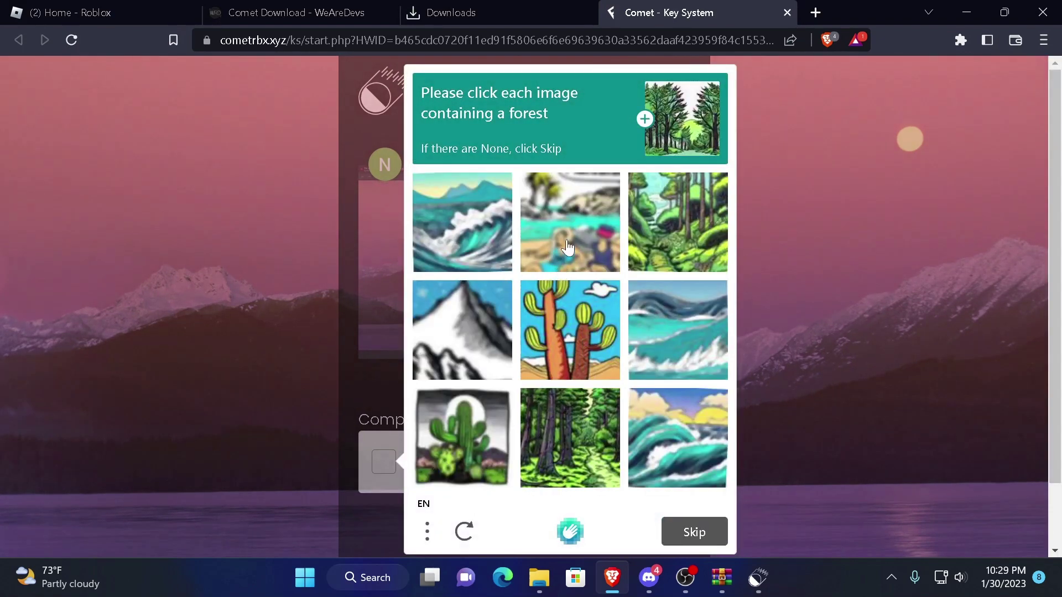
left_click(671, 219)
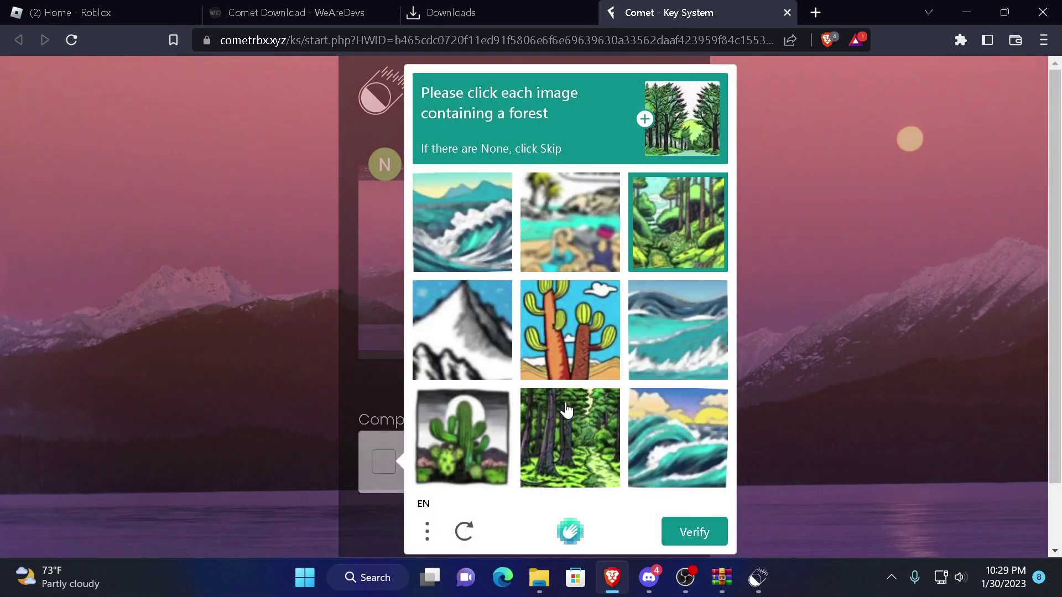
left_click(566, 410)
left_click(692, 531)
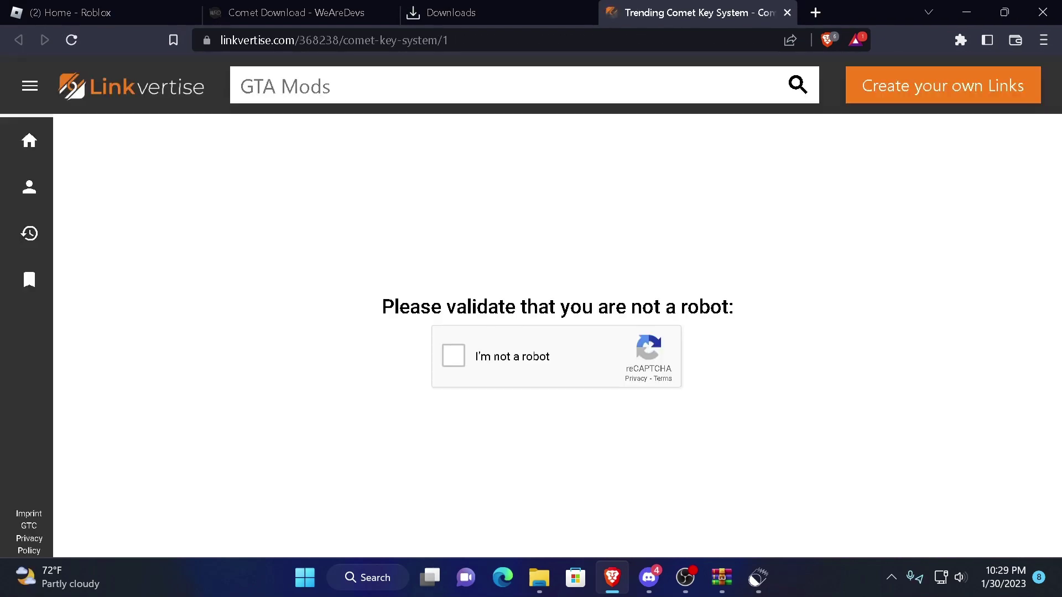
Step: Pass the first Linkvertise robot check by selecting the three boat images
left_click(453, 355)
left_click(637, 331)
left_click(748, 441)
left_click(749, 227)
left_click(753, 526)
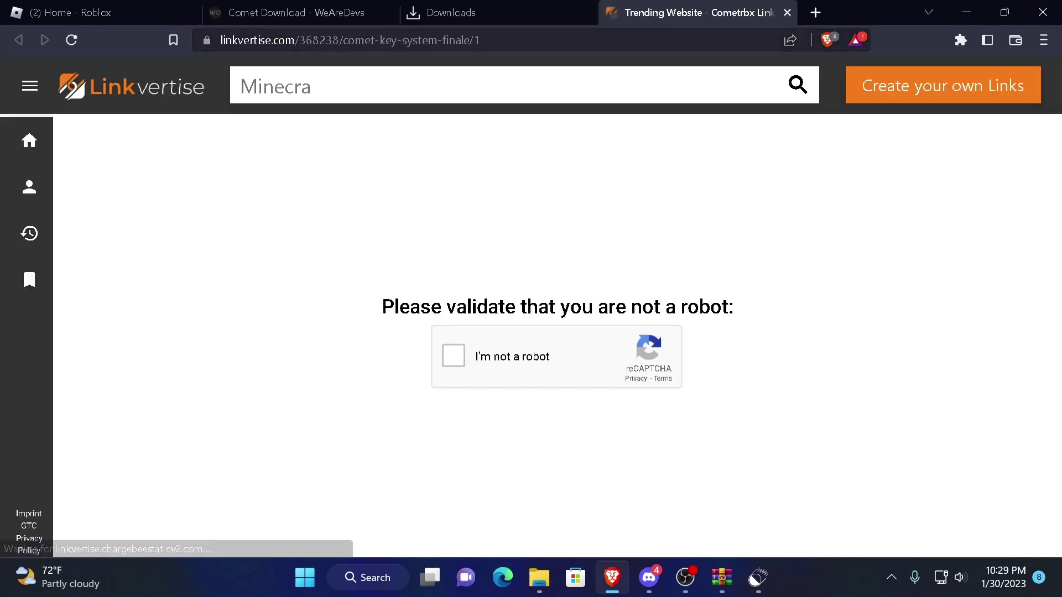
Step: Complete the second robot check with the chimney and traffic-light image challenges
left_click(453, 355)
left_click(600, 214)
left_click(680, 214)
left_click(757, 525)
left_click(616, 213)
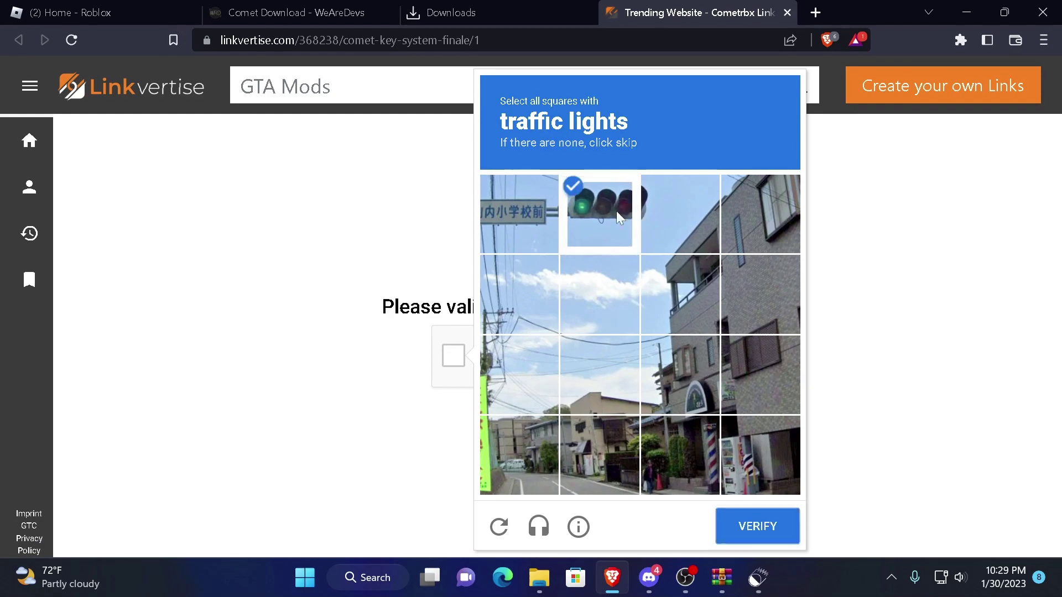
left_click(680, 214)
left_click(757, 526)
Step: Claim free access and copy the Comet key from the key system website
scroll(794, 465, "down", 8)
left_click(794, 465)
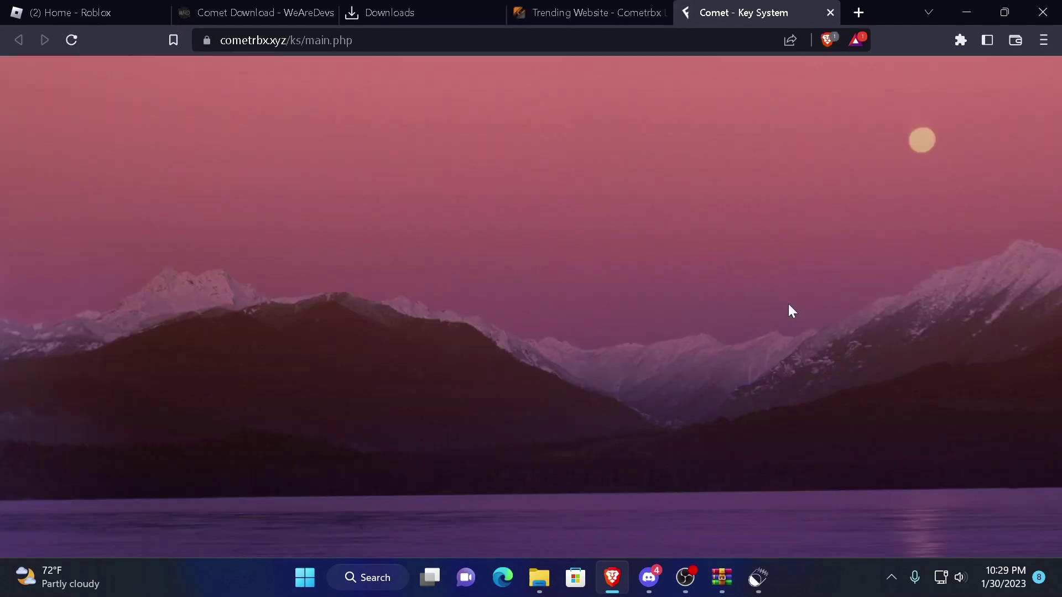
left_click(440, 353)
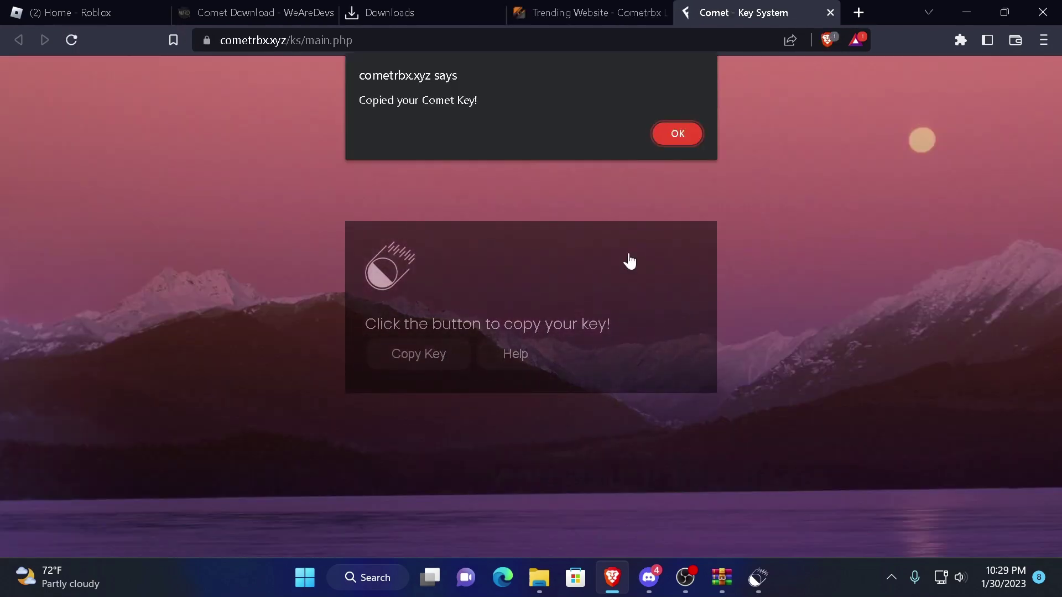
left_click(686, 135)
Step: Paste the copied key into Comet 3's Key System box and approve it
left_click(758, 578)
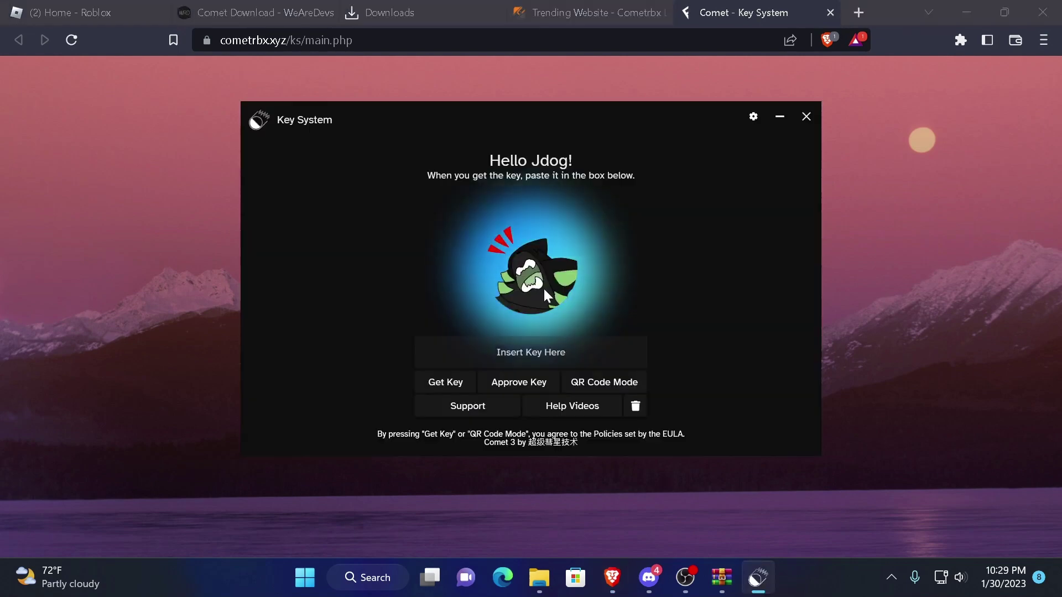
left_click(536, 350)
key("ctrl+v")
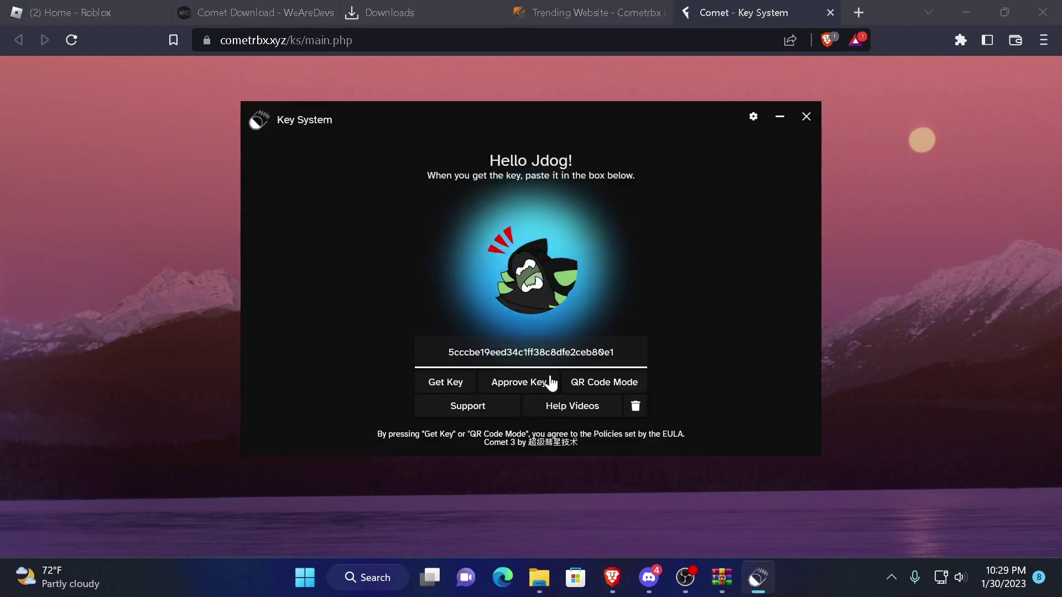
left_click(552, 381)
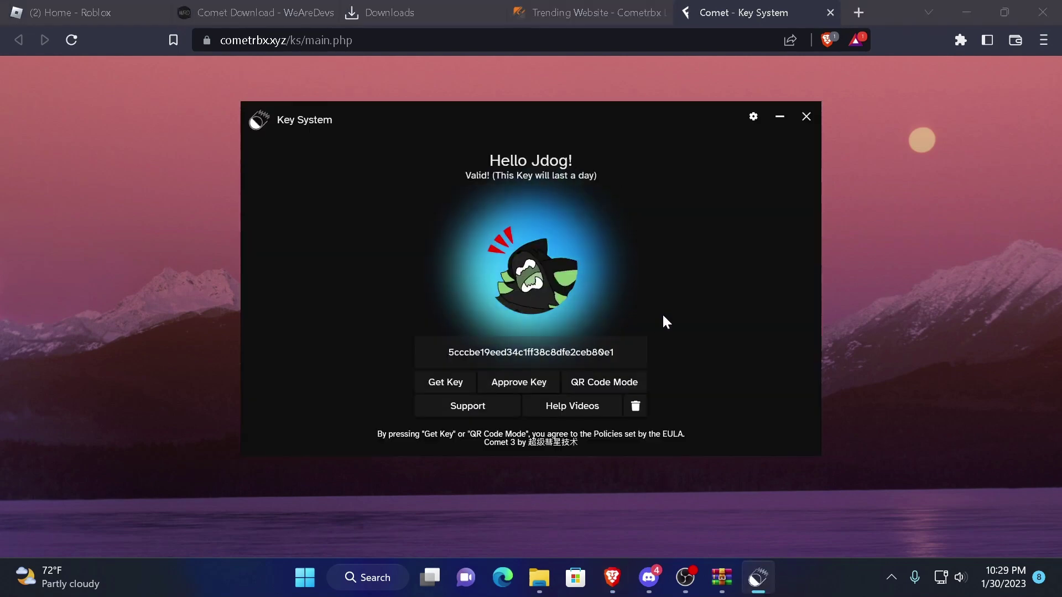